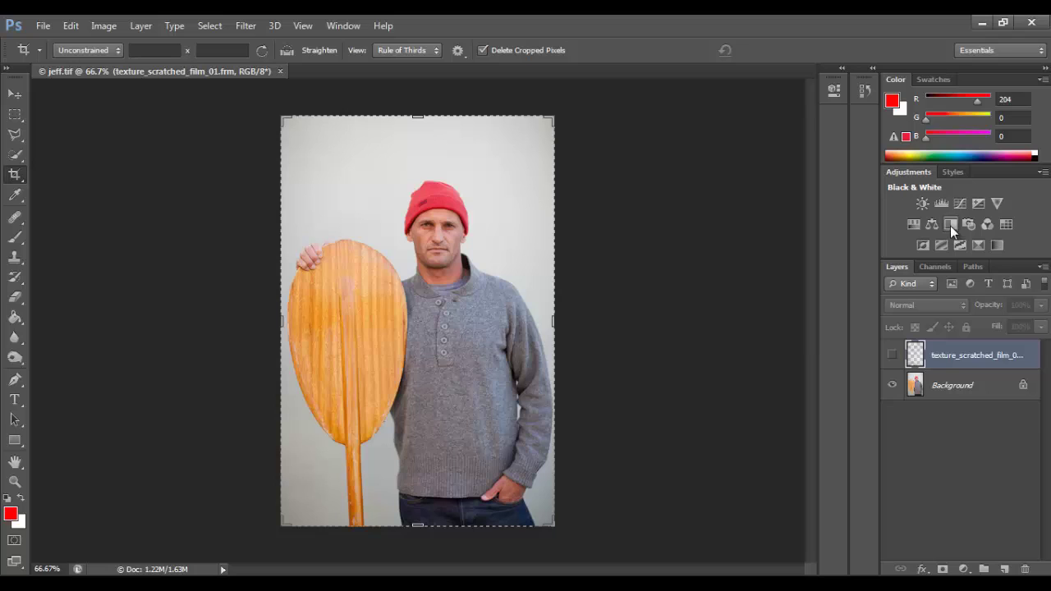
# Add a Black & White adjustment layer with Reds at 85 and collapse its Properties panel
pyautogui.click(950, 226)
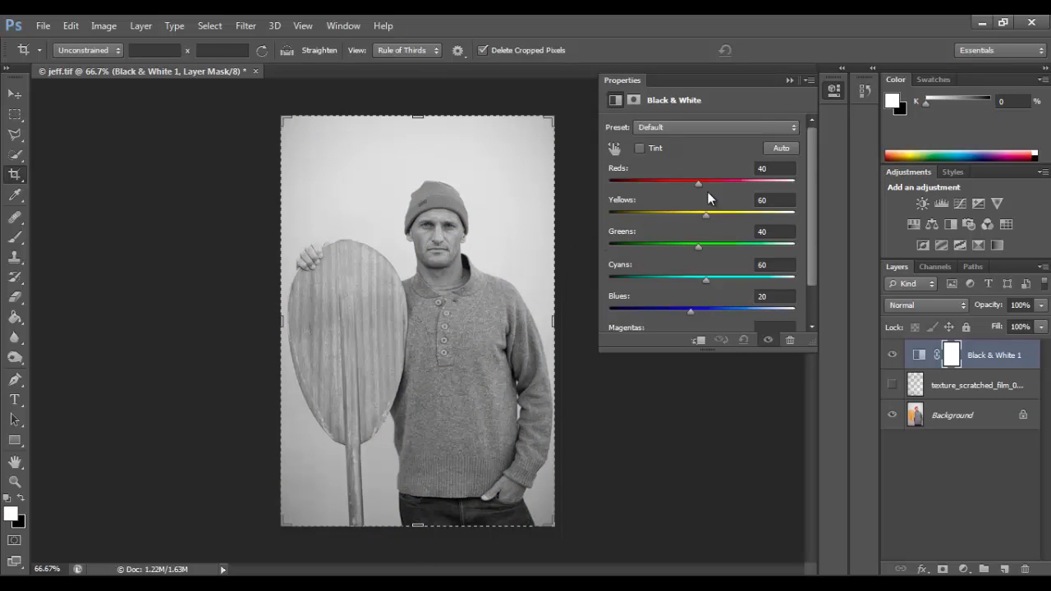
pyautogui.moveTo(697, 184); pyautogui.dragTo(700, 214)
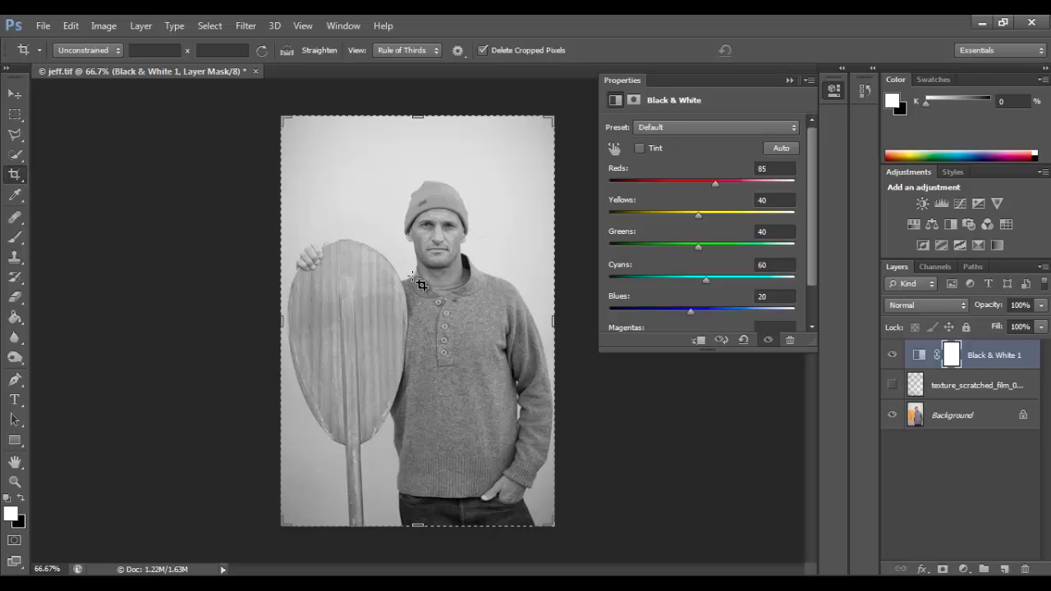
pyautogui.click(789, 81)
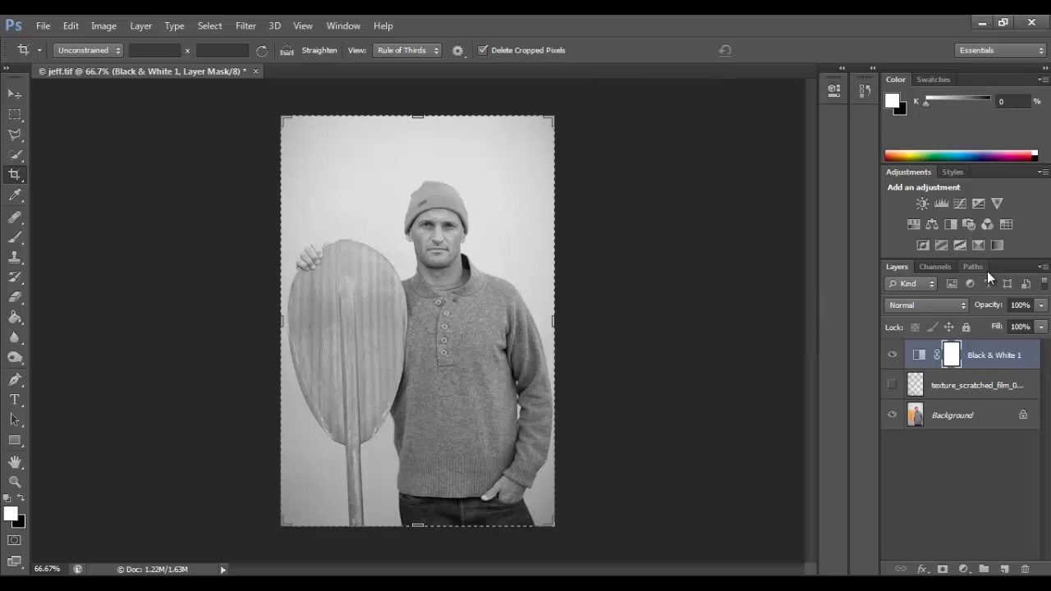
# Add a Color Balance layer with midtones Cyan/Red +20 and Yellow/Blue -25
pyautogui.click(933, 225)
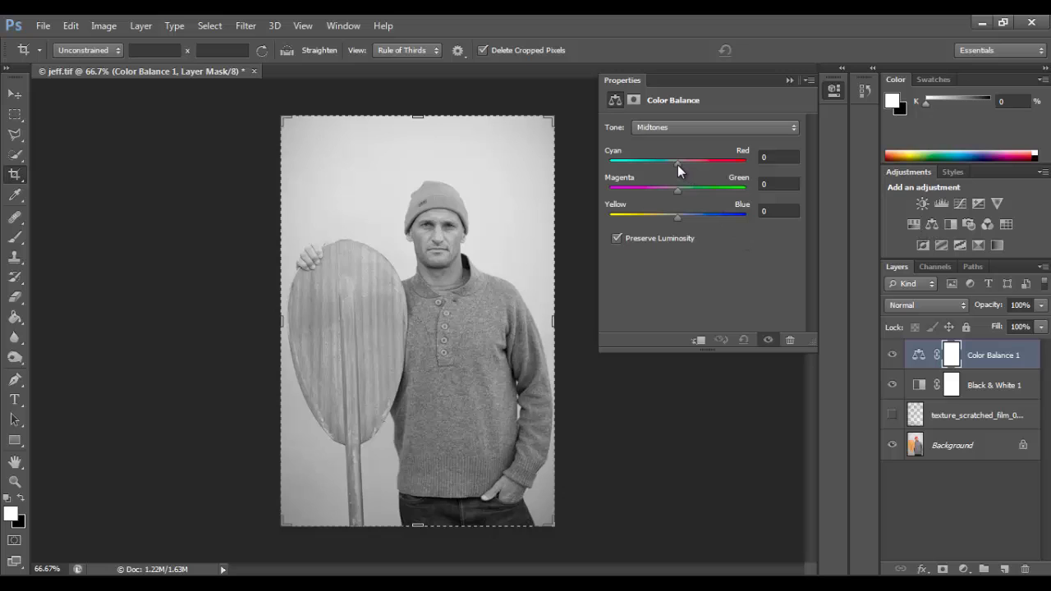
pyautogui.moveTo(678, 165); pyautogui.dragTo(691, 165)
pyautogui.moveTo(676, 212); pyautogui.dragTo(660, 221)
# Set the Color Balance layer to Soft Light and fine-tune its midtone red-magenta balance
pyautogui.click(923, 309)
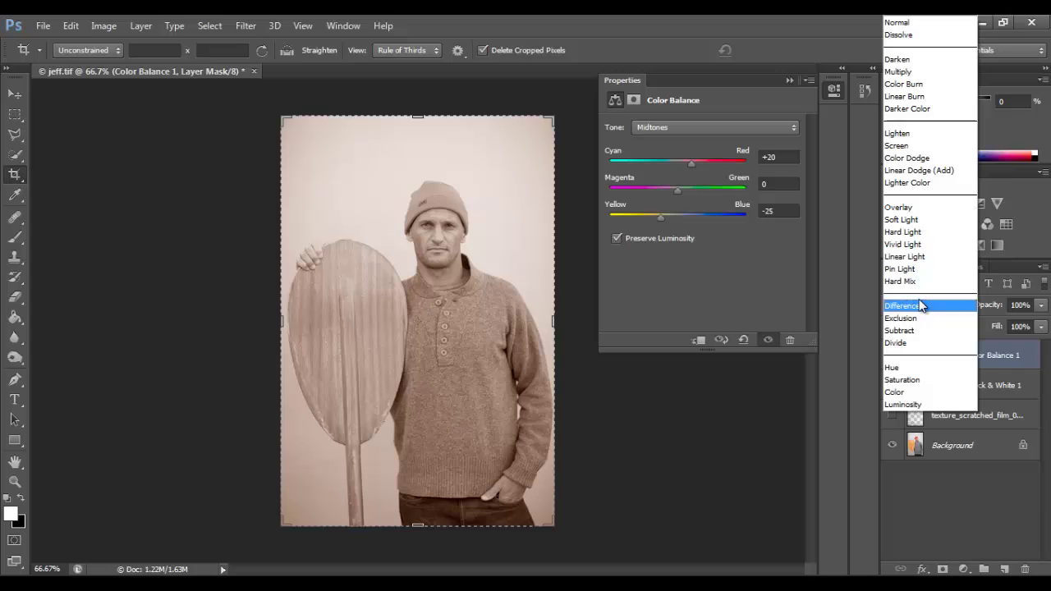
pyautogui.click(914, 222)
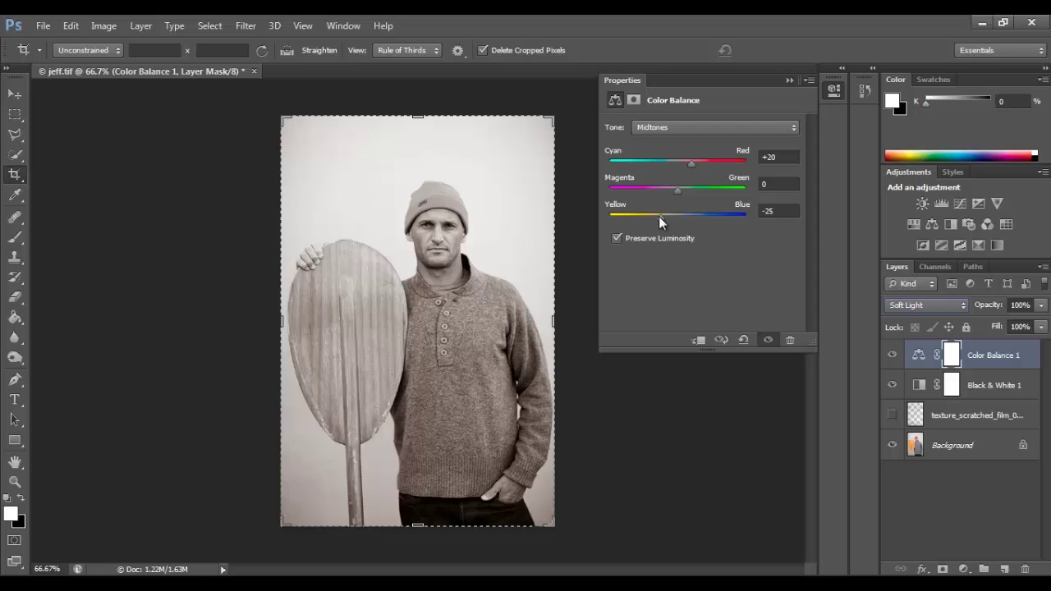
pyautogui.moveTo(692, 165); pyautogui.dragTo(670, 193)
# Set the Color Balance shadows to Red +17, Magenta -8, Yellow -22
pyautogui.click(686, 128)
pyautogui.click(681, 141)
pyautogui.moveTo(676, 165); pyautogui.dragTo(680, 164)
pyautogui.moveTo(679, 191); pyautogui.dragTo(663, 219)
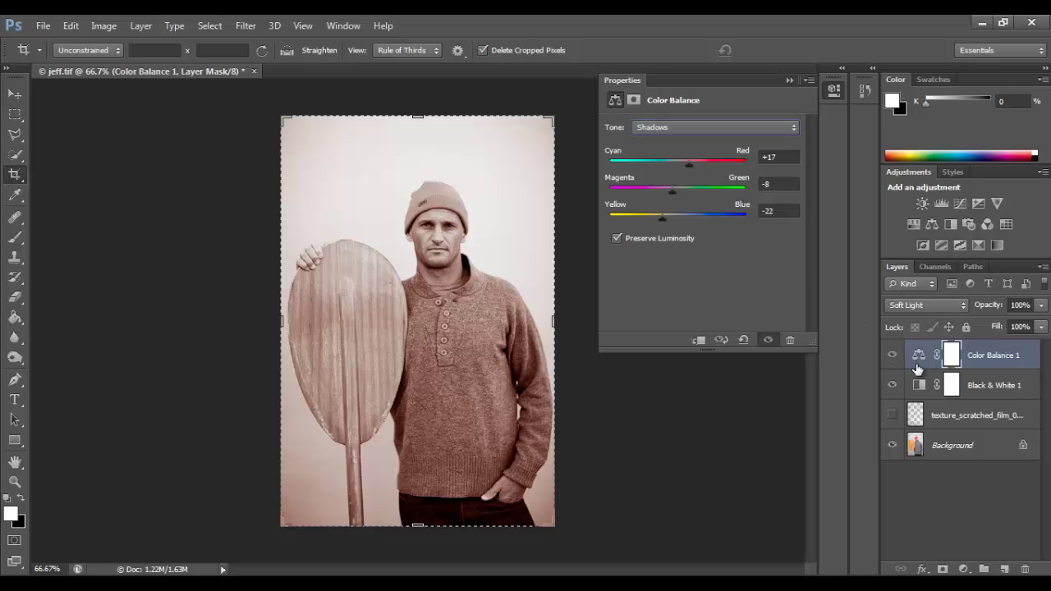
# Add a Hue/Saturation layer with Reds saturation at -44, toggling layer visibility to compare
pyautogui.click(913, 225)
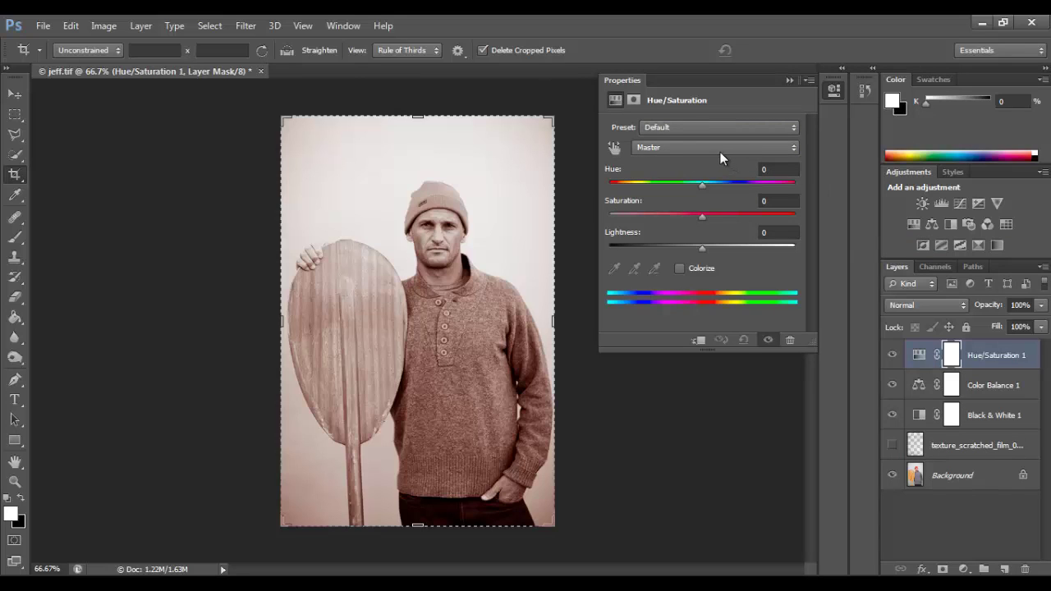
pyautogui.click(667, 147)
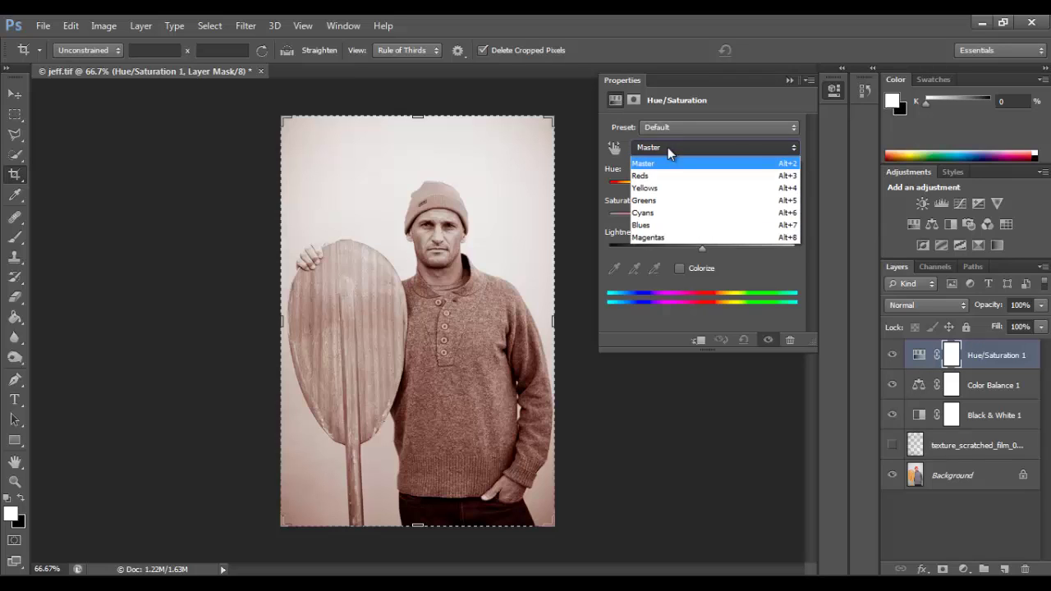
pyautogui.click(663, 176)
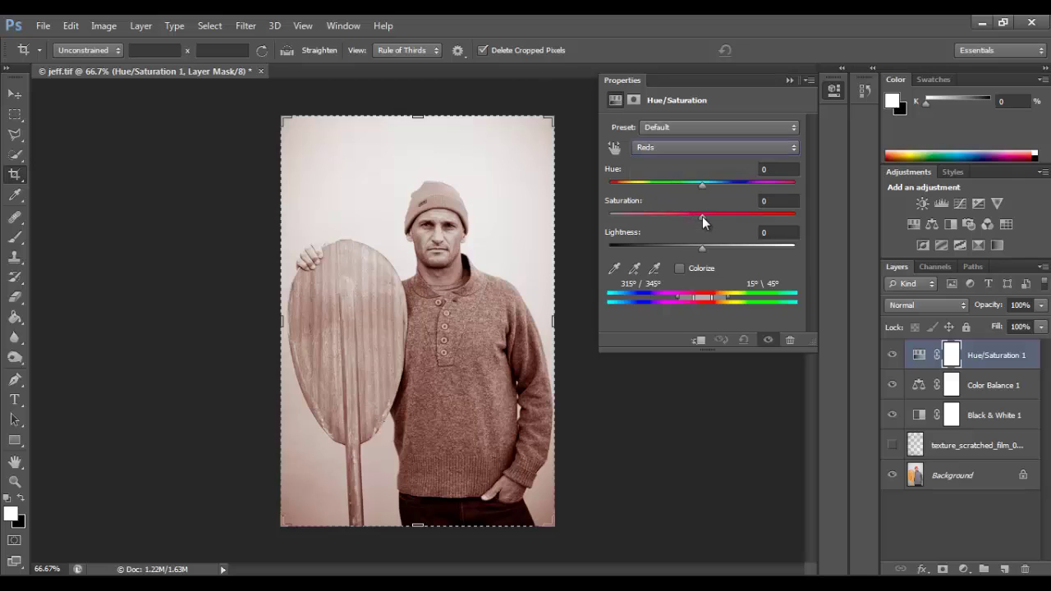
pyautogui.moveTo(702, 216); pyautogui.dragTo(662, 219)
pyautogui.moveTo(893, 386); pyautogui.dragTo(893, 356)
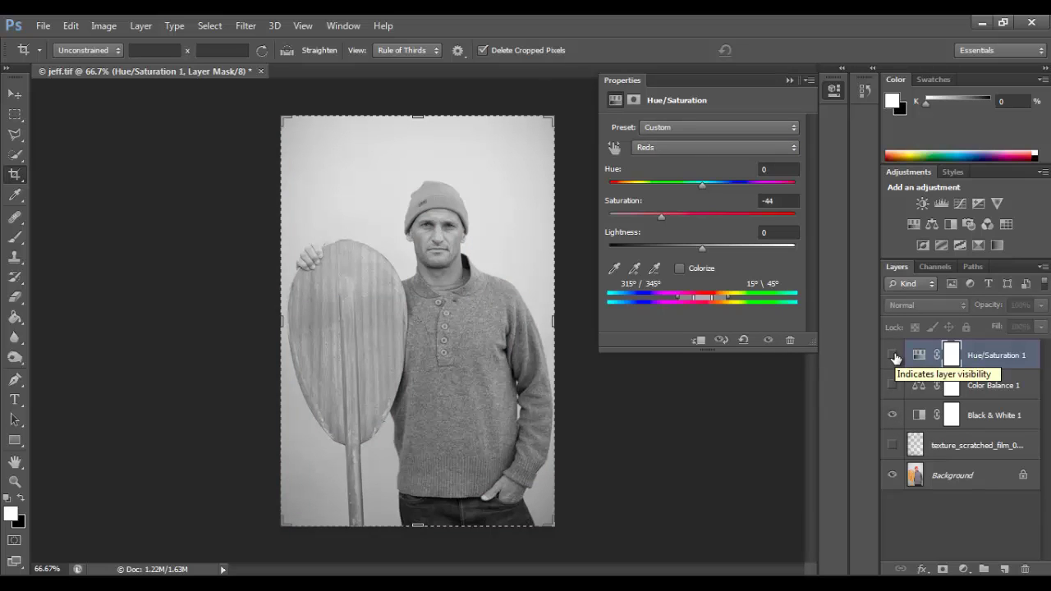
pyautogui.moveTo(893, 385); pyautogui.dragTo(896, 361)
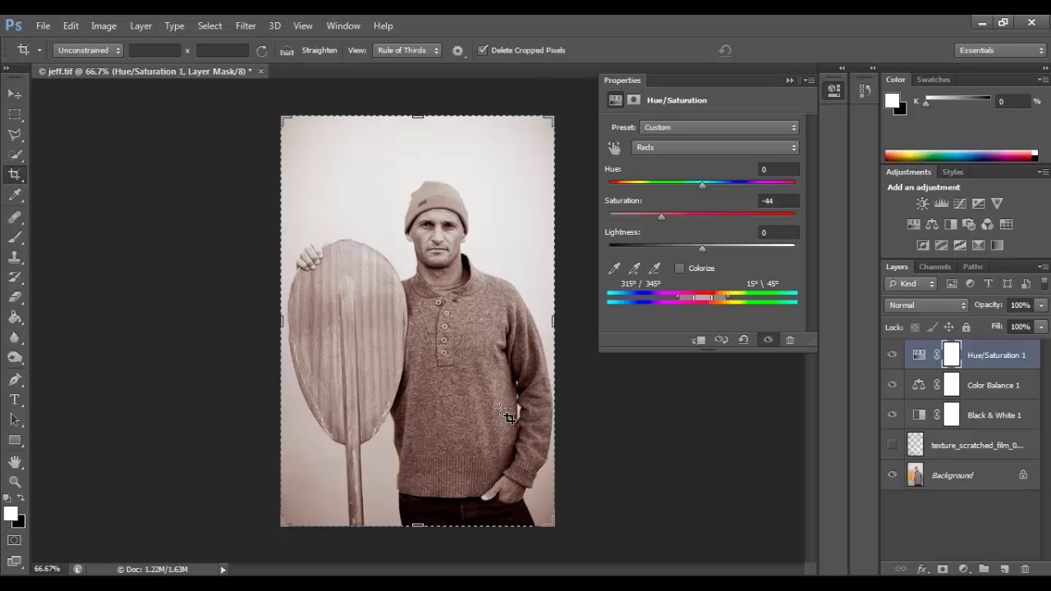
# Change Color Balance 1 midtones Yellow/Blue to -40, then reselect Hue/Saturation 1
pyautogui.click(964, 386)
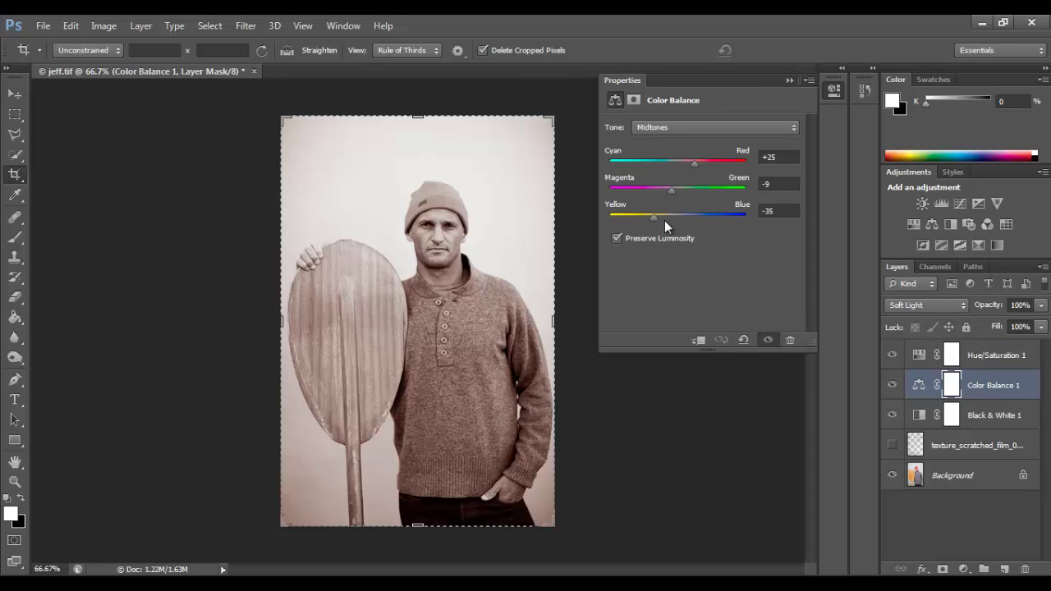
pyautogui.moveTo(652, 216); pyautogui.dragTo(680, 190)
pyautogui.click(997, 362)
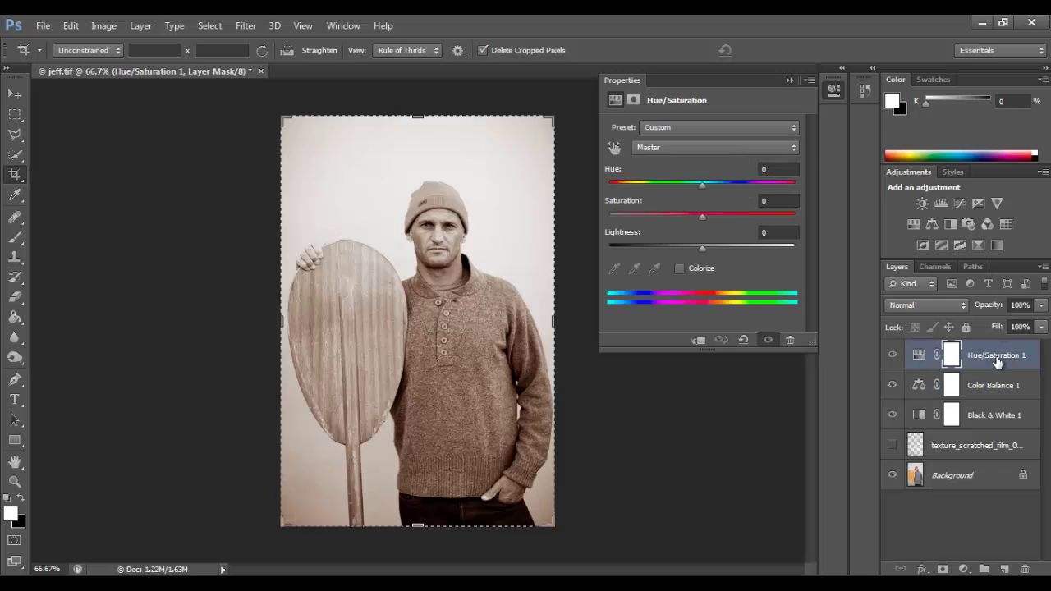
# Add a Curves layer, lifting the Red channel curve and lowering the Green curve slightly
pyautogui.click(958, 203)
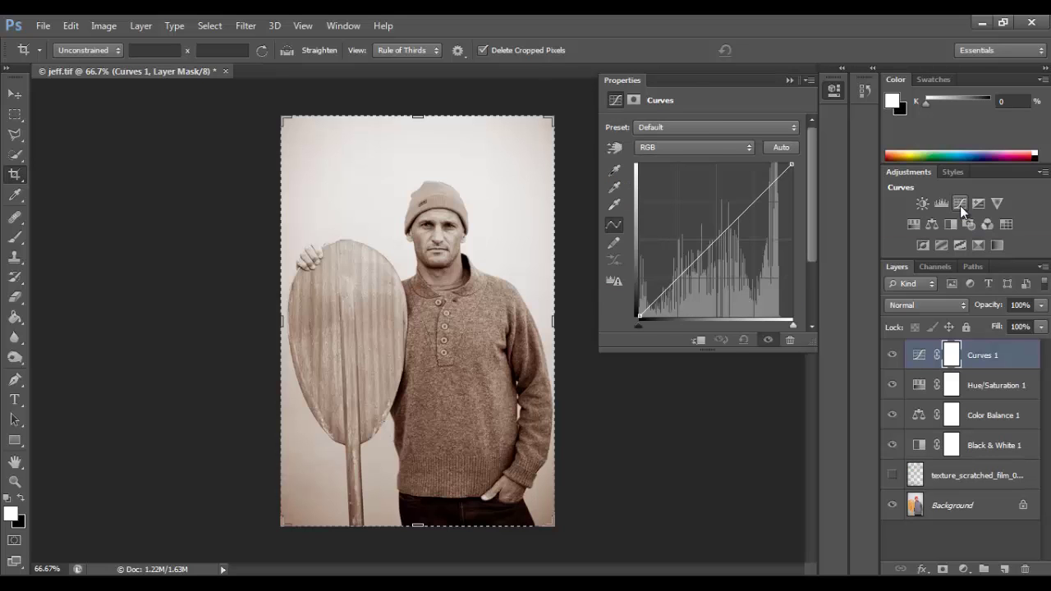
pyautogui.click(729, 147)
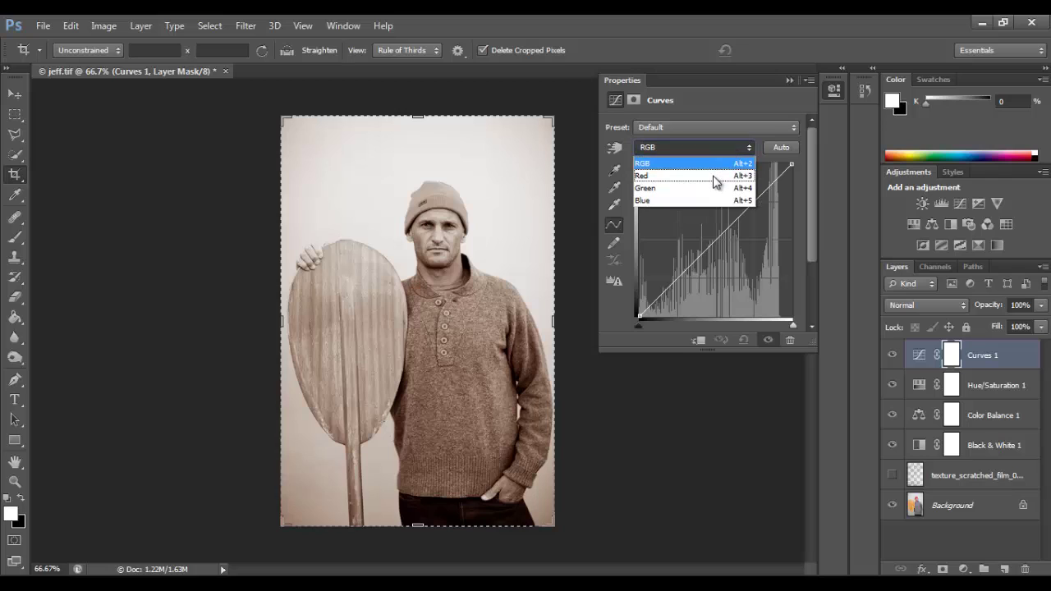
pyautogui.click(714, 176)
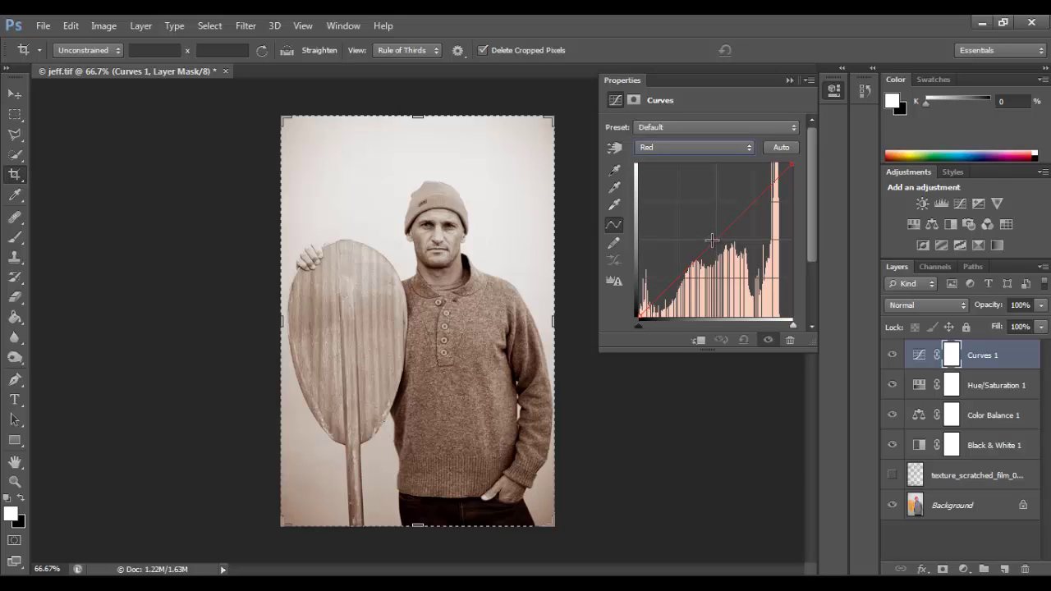
pyautogui.moveTo(712, 240); pyautogui.dragTo(708, 238)
pyautogui.click(700, 147)
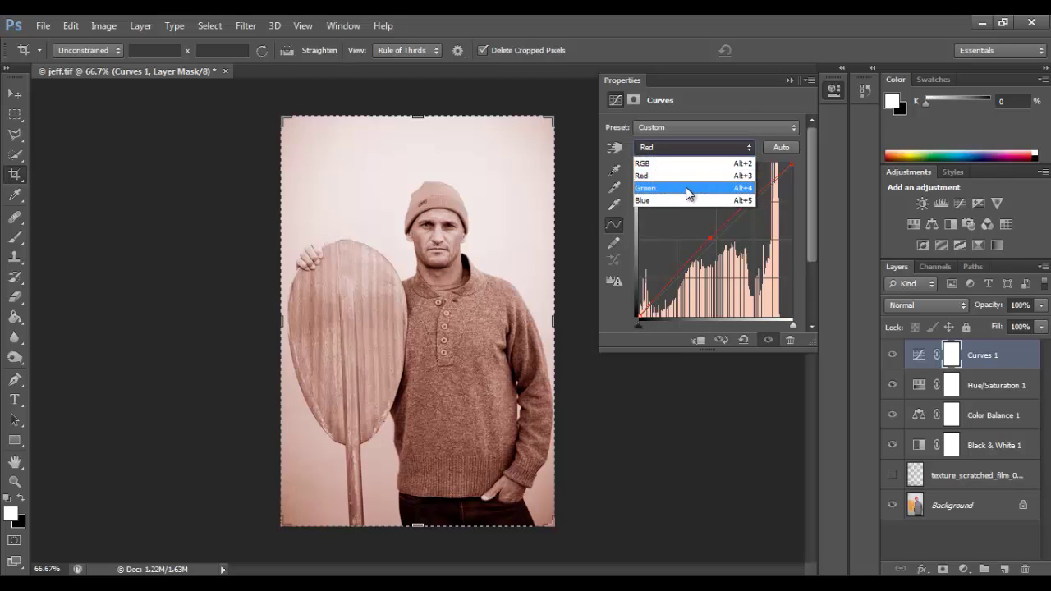
pyautogui.click(687, 187)
pyautogui.moveTo(717, 239); pyautogui.dragTo(709, 240)
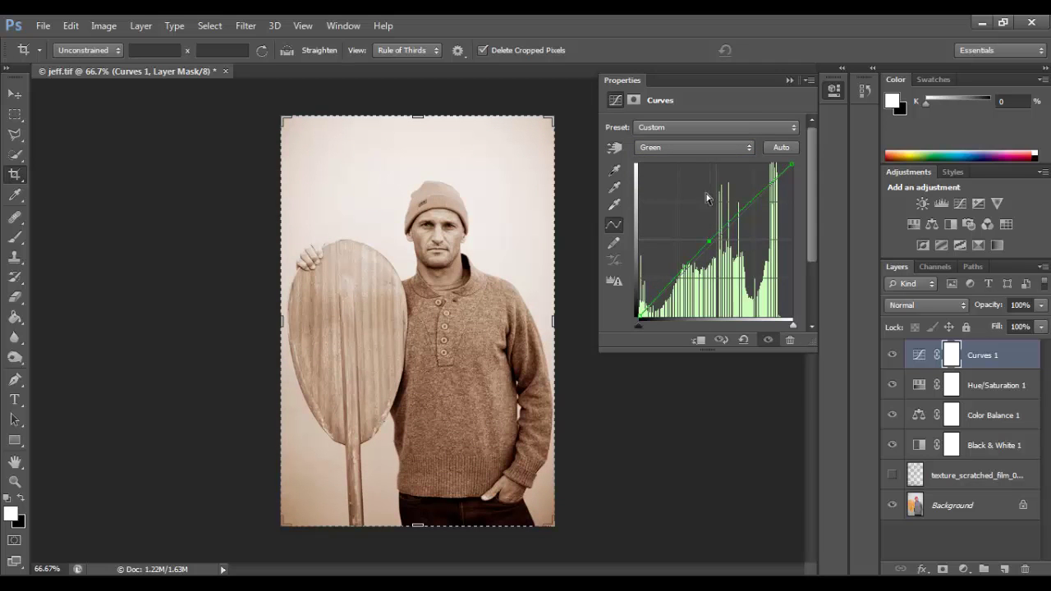
pyautogui.click(688, 151)
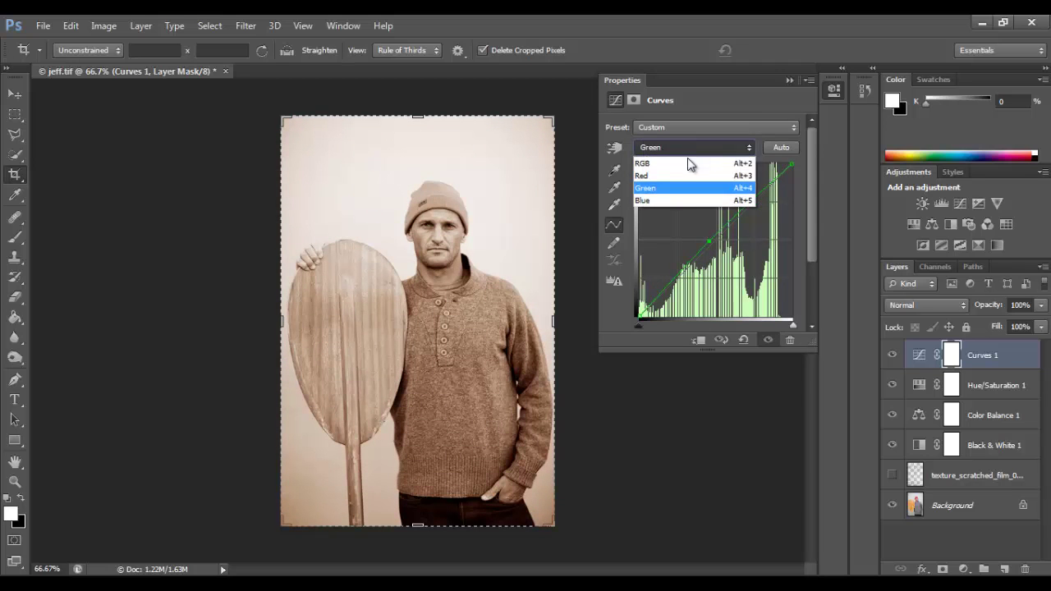
pyautogui.click(685, 199)
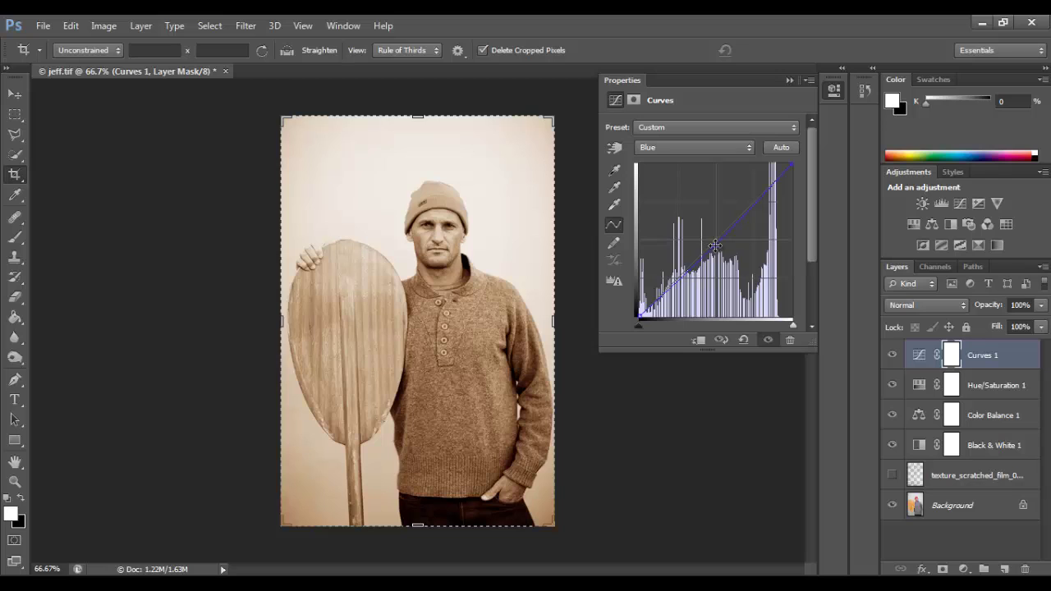
# Bend the composite RGB curve with a high point and a lower point for gentle contrast
pyautogui.click(685, 151)
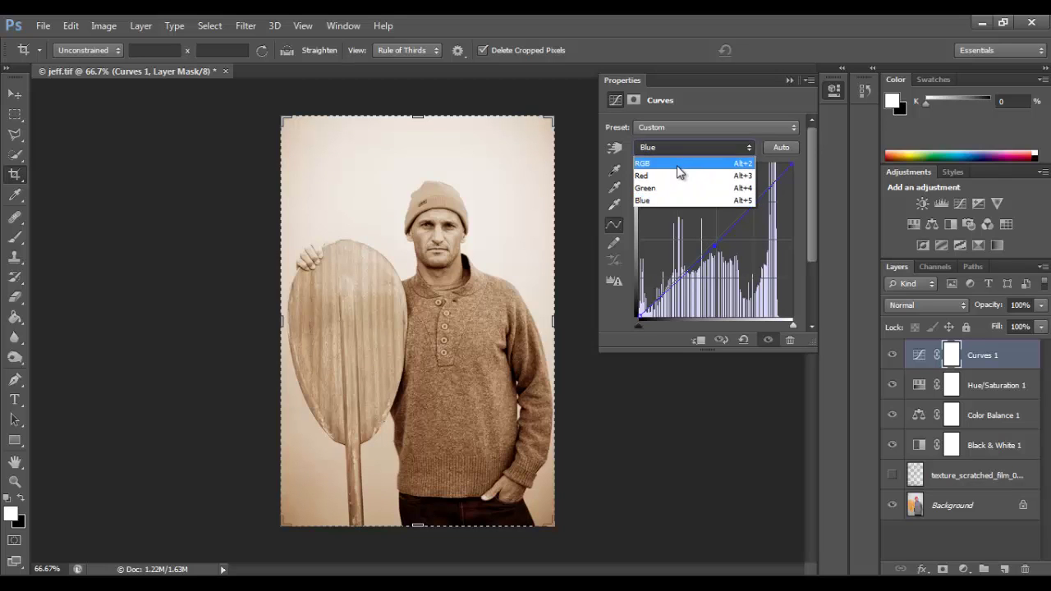
pyautogui.click(677, 165)
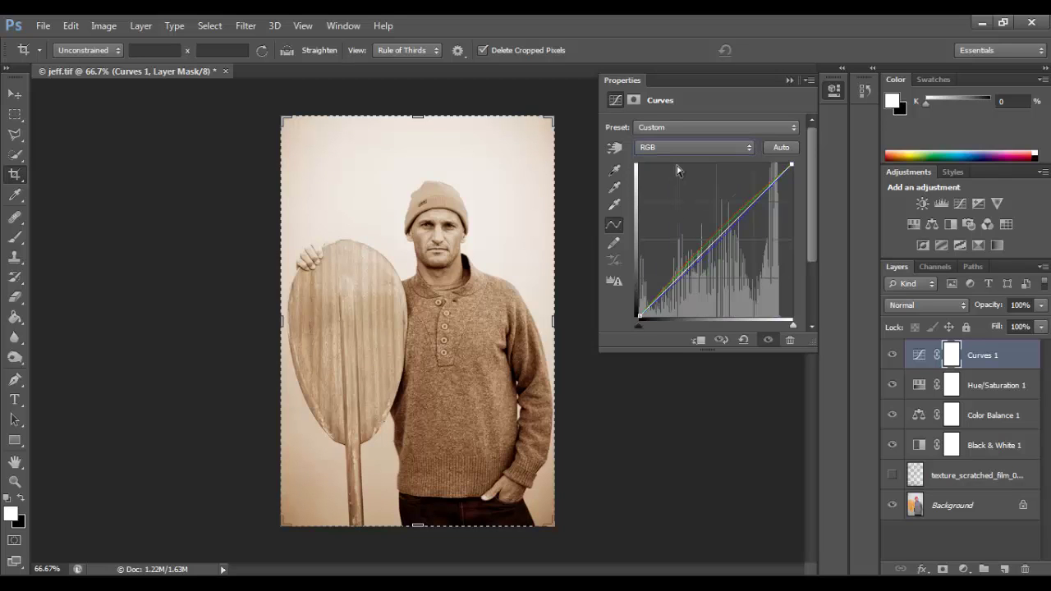
pyautogui.click(748, 203)
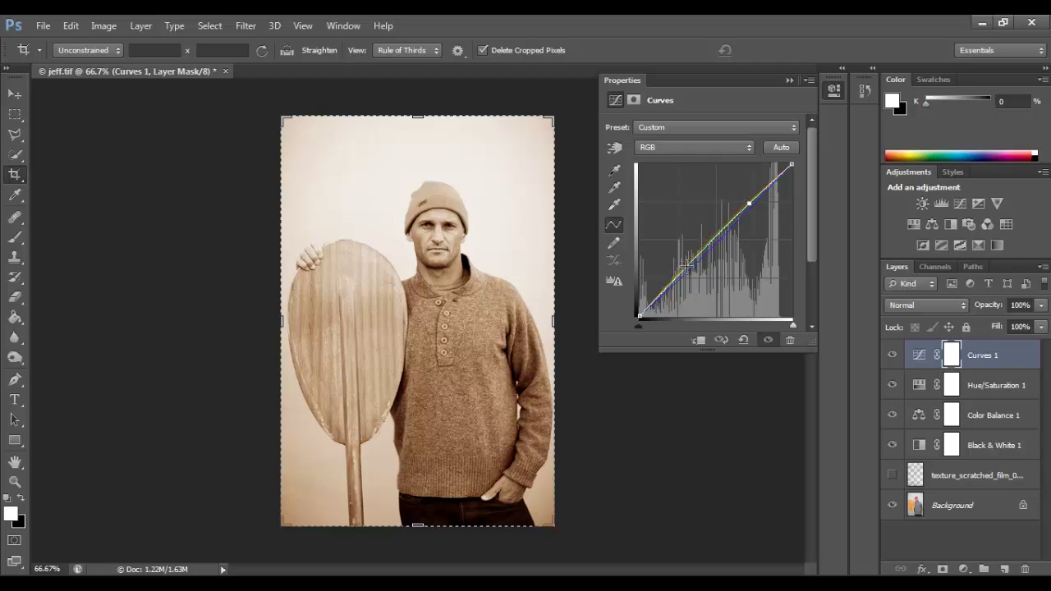
pyautogui.moveTo(686, 265); pyautogui.dragTo(689, 268)
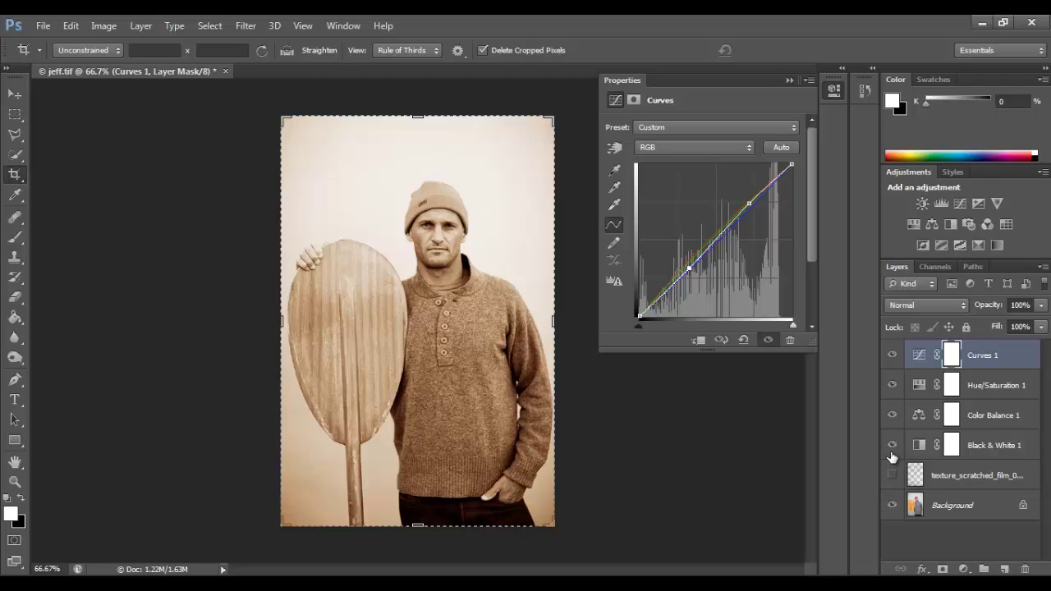
pyautogui.moveTo(892, 448); pyautogui.dragTo(895, 358)
pyautogui.click(892, 445)
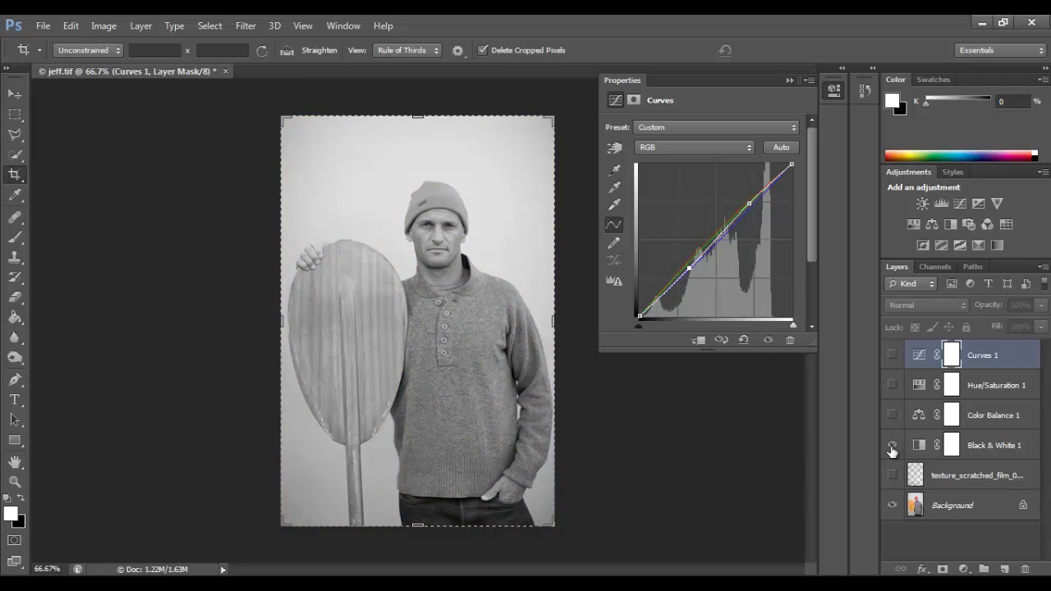
pyautogui.click(892, 414)
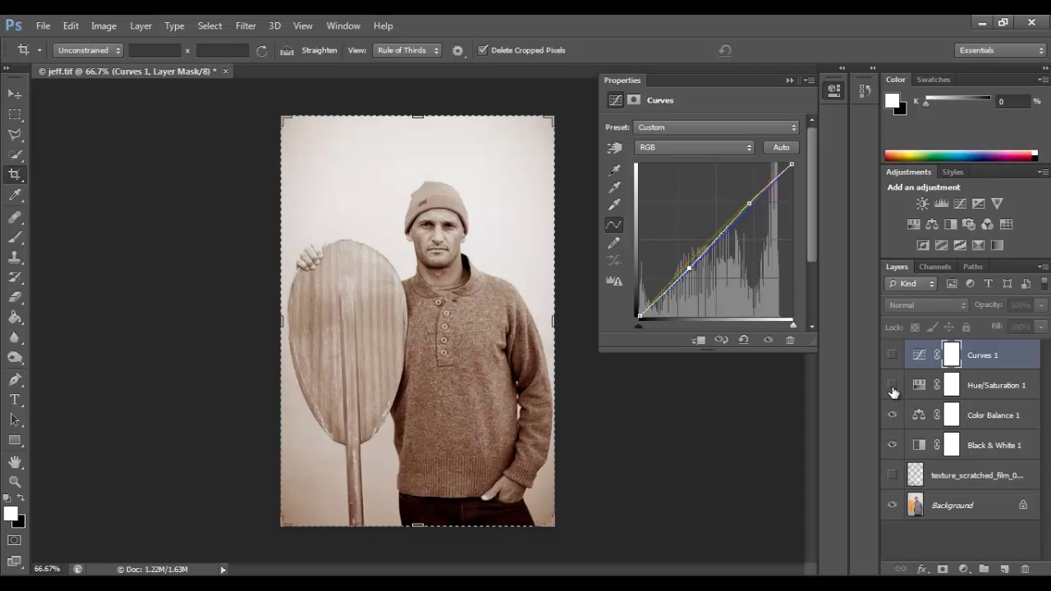
pyautogui.click(892, 385)
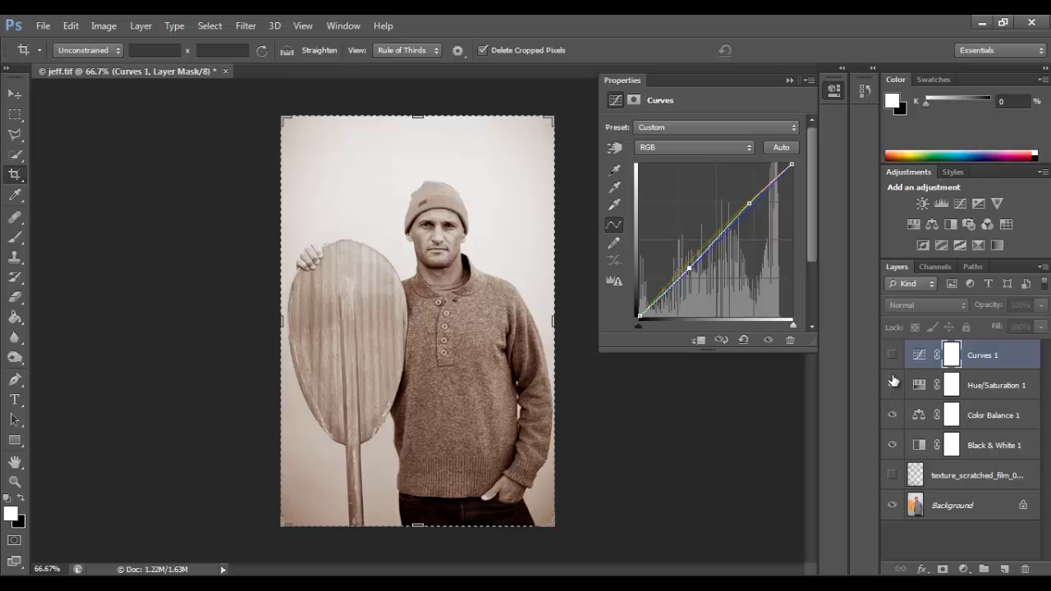
pyautogui.click(892, 355)
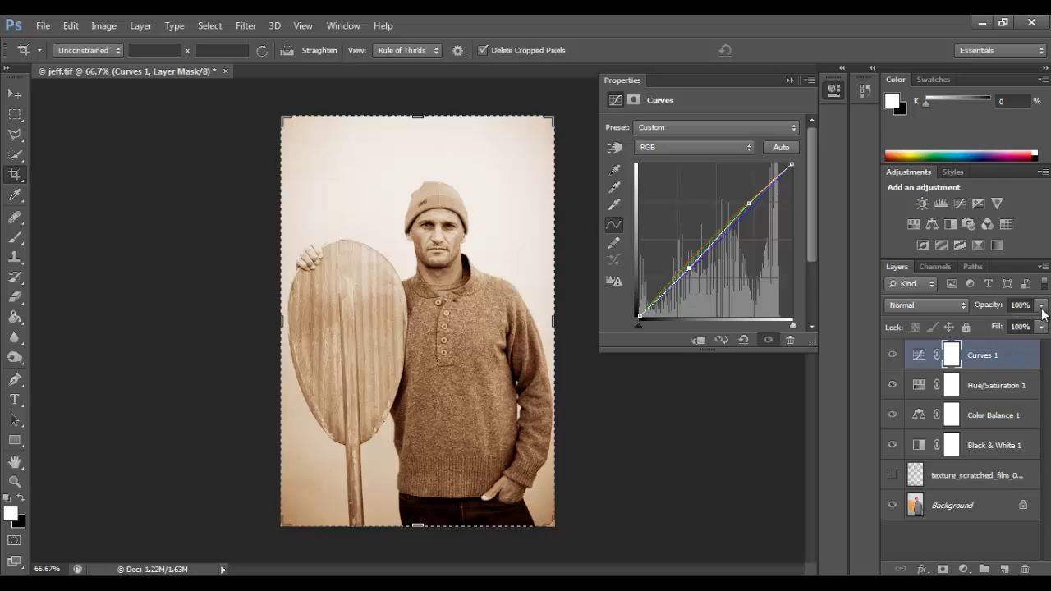
# Lower the Curves layer's opacity to 49%
pyautogui.click(1041, 326)
pyautogui.moveTo(1041, 325); pyautogui.dragTo(1020, 327)
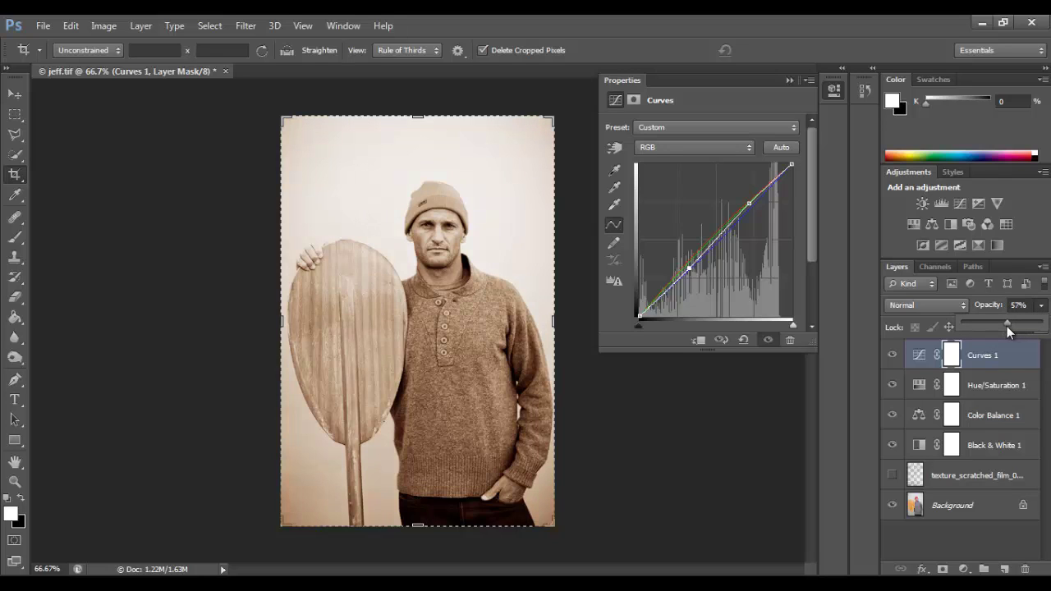